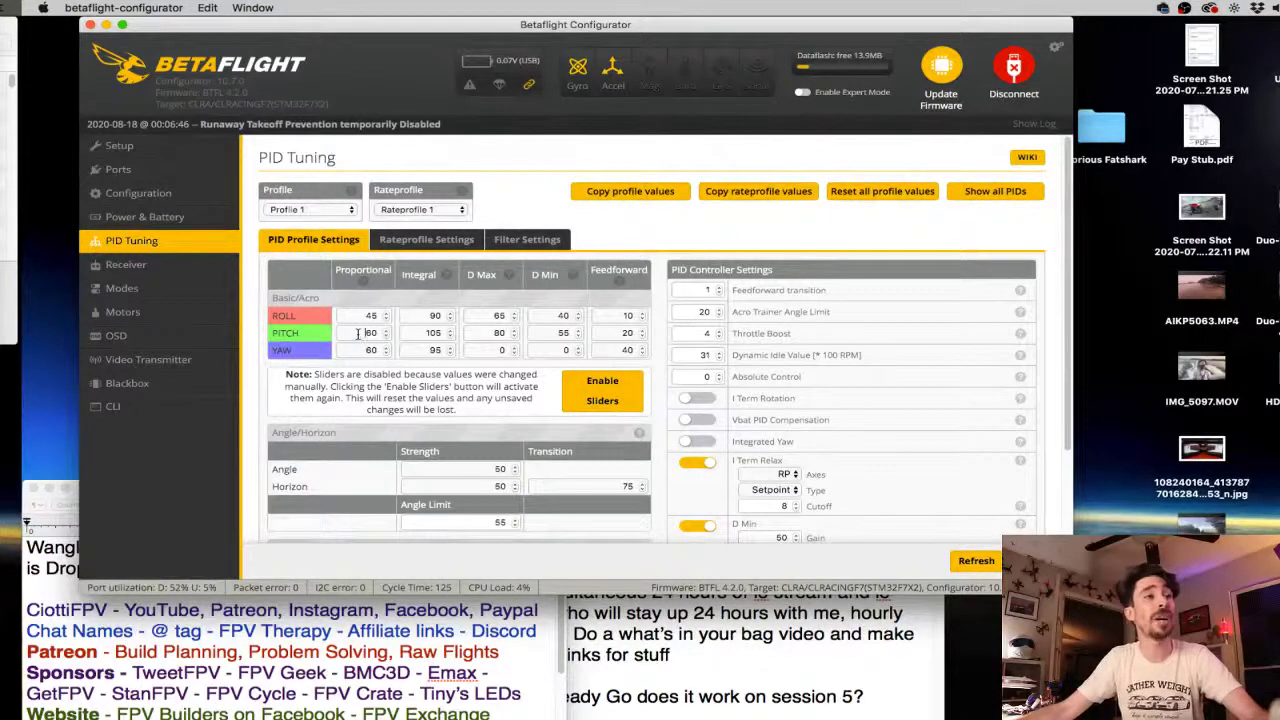
{"action": "key", "text": "BackSpace"}
{"action": "type", "text": "4"}
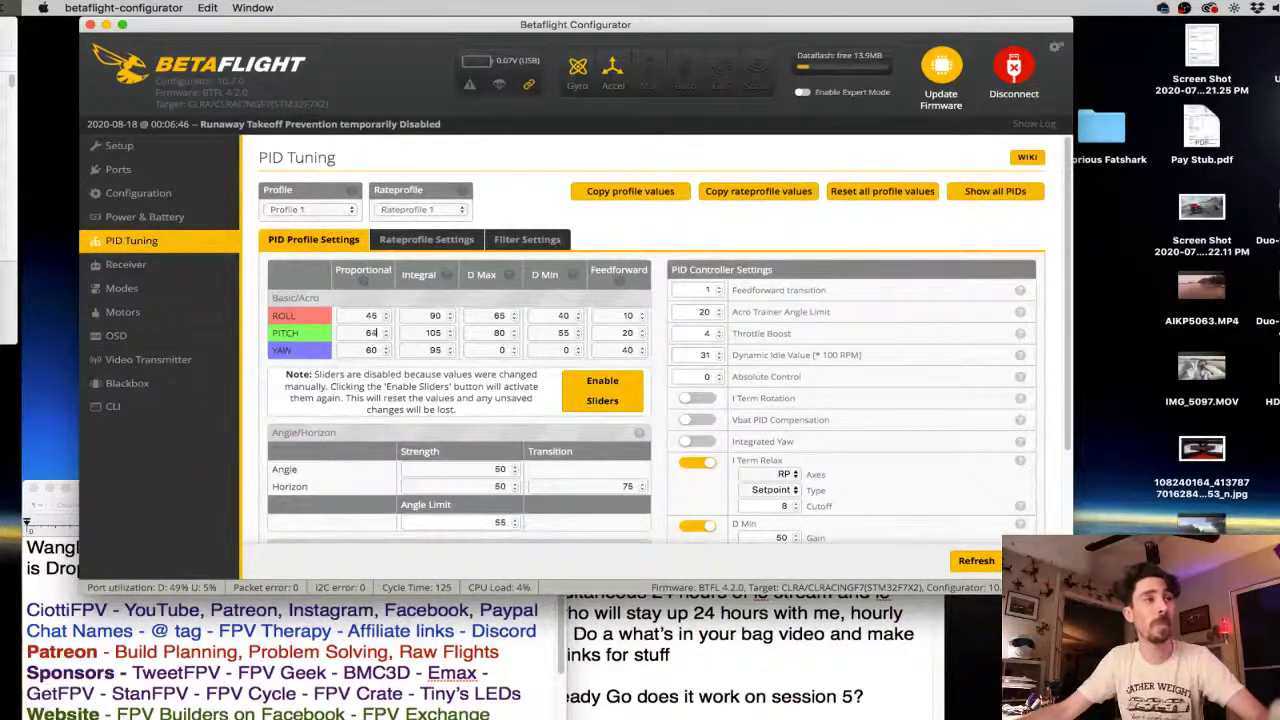
{"action": "left_click", "coordinate": [356, 316]}
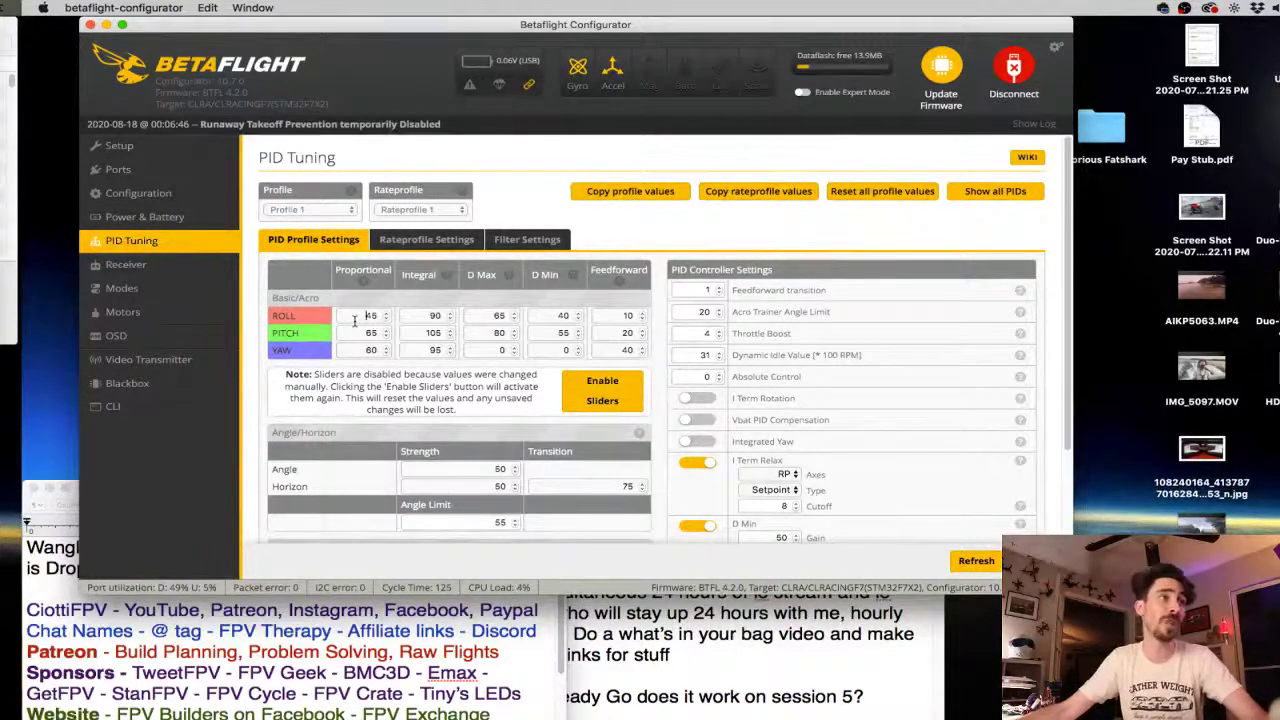
{"action": "key", "text": "BackSpace"}
{"action": "type", "text": "8"}
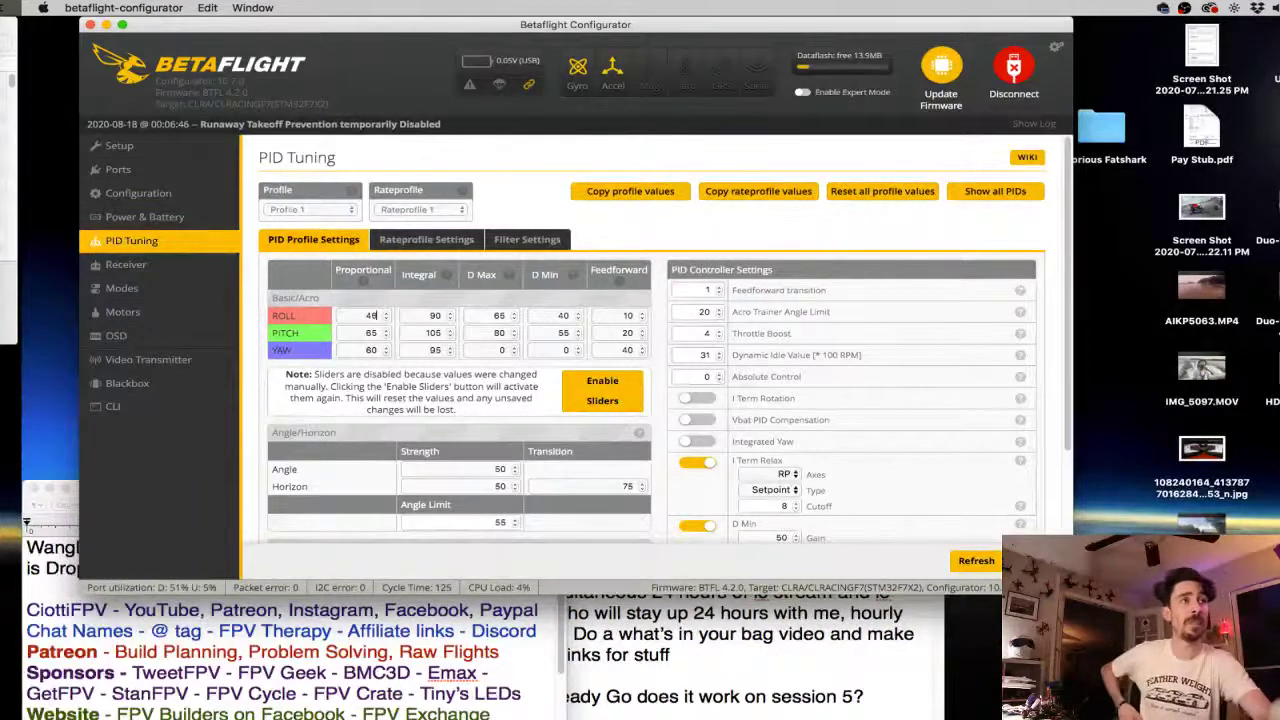
{"action": "key", "text": "BackSpace"}
{"action": "type", "text": "6"}
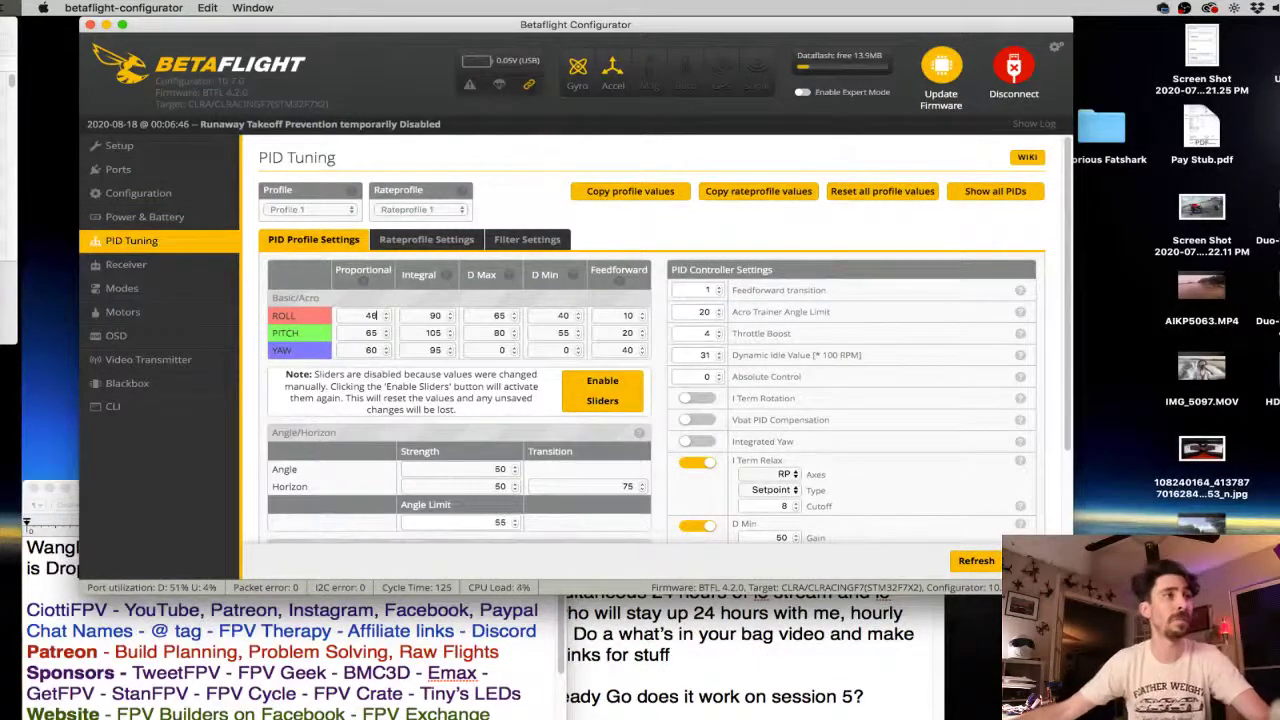
{"action": "left_click", "coordinate": [965, 562]}
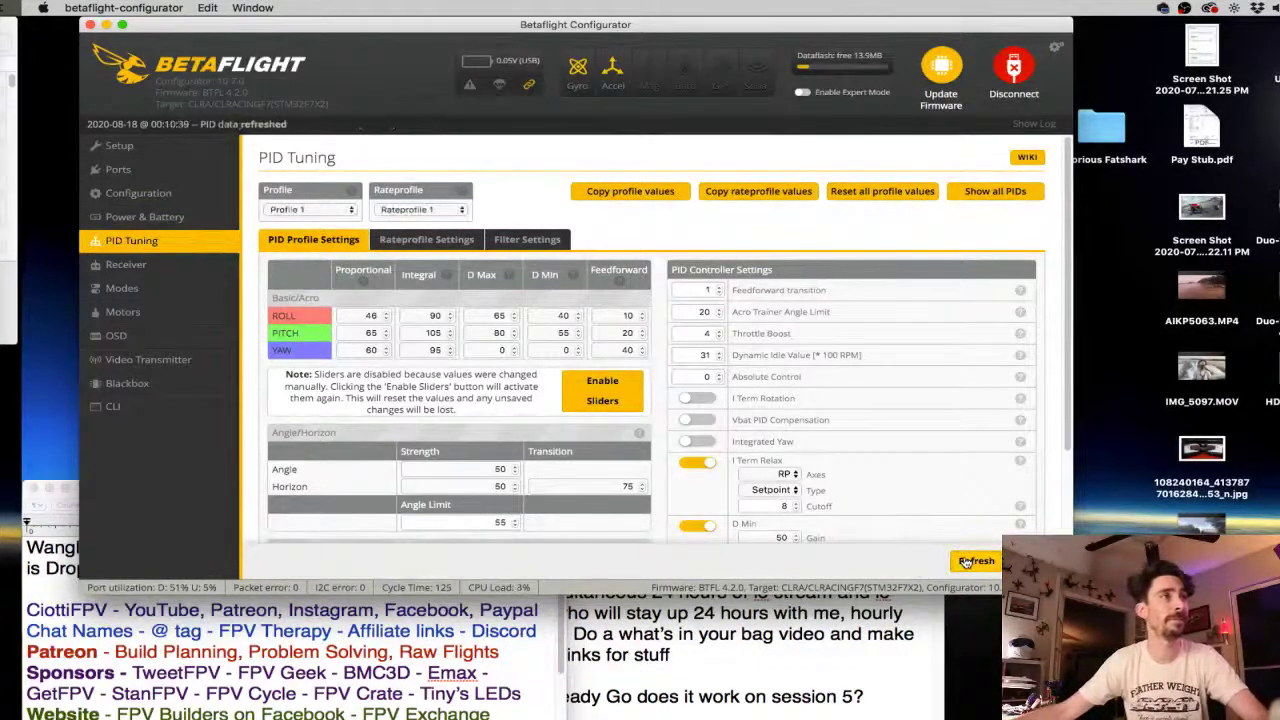
{"action": "left_click", "coordinate": [371, 333]}
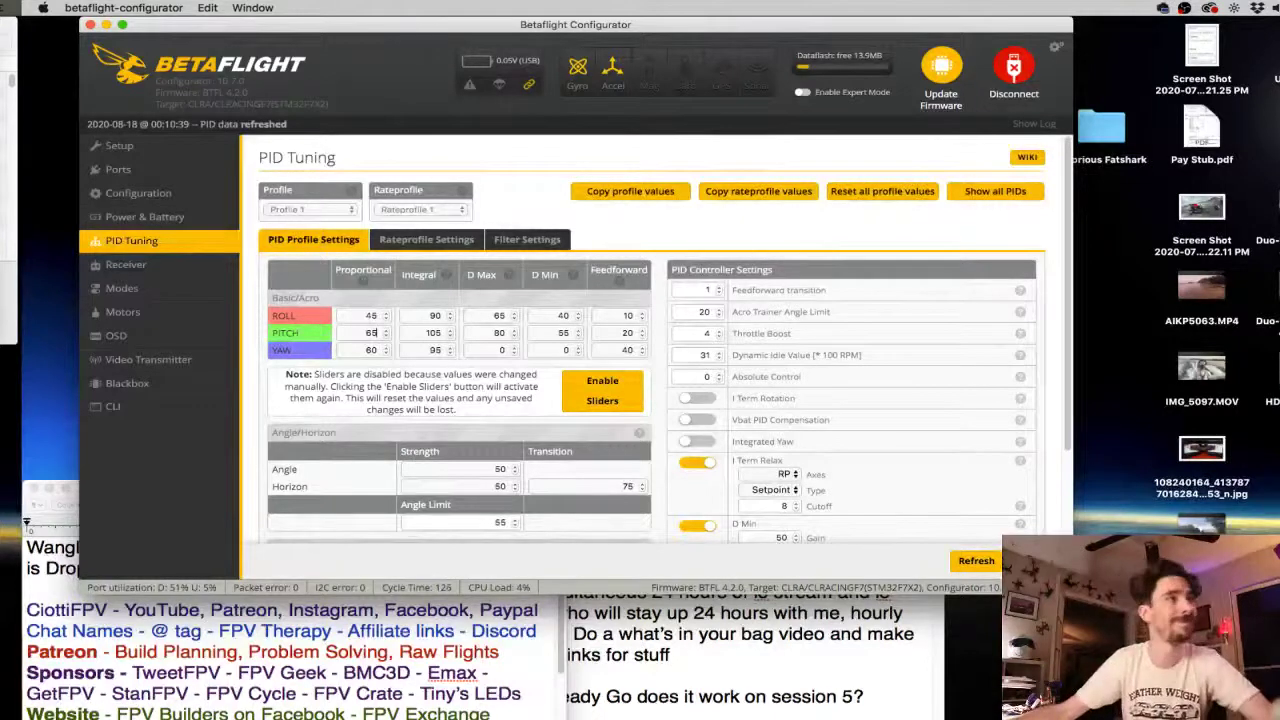
{"action": "left_click", "coordinate": [976, 563]}
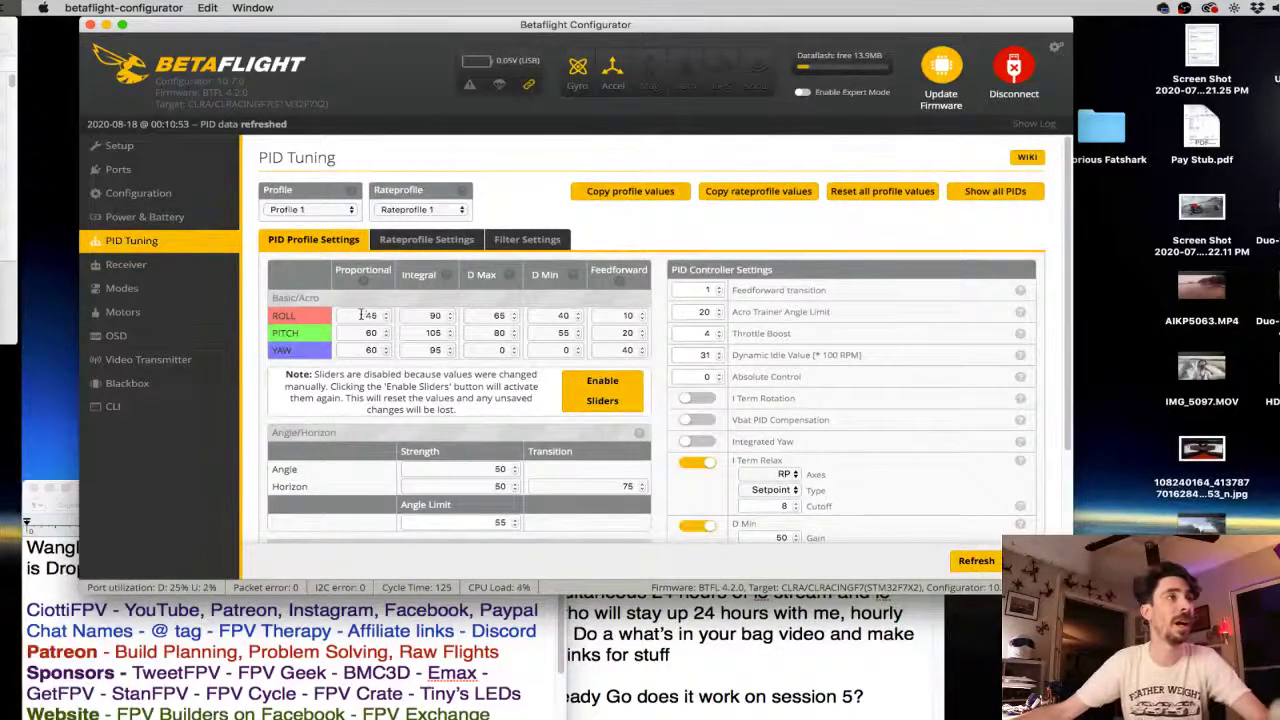
- Set the Proportional gains to 50 for roll, 65 for pitch and 70 for yaw
{"action": "double_click", "coordinate": [362, 315]}
{"action": "type", "text": "50"}
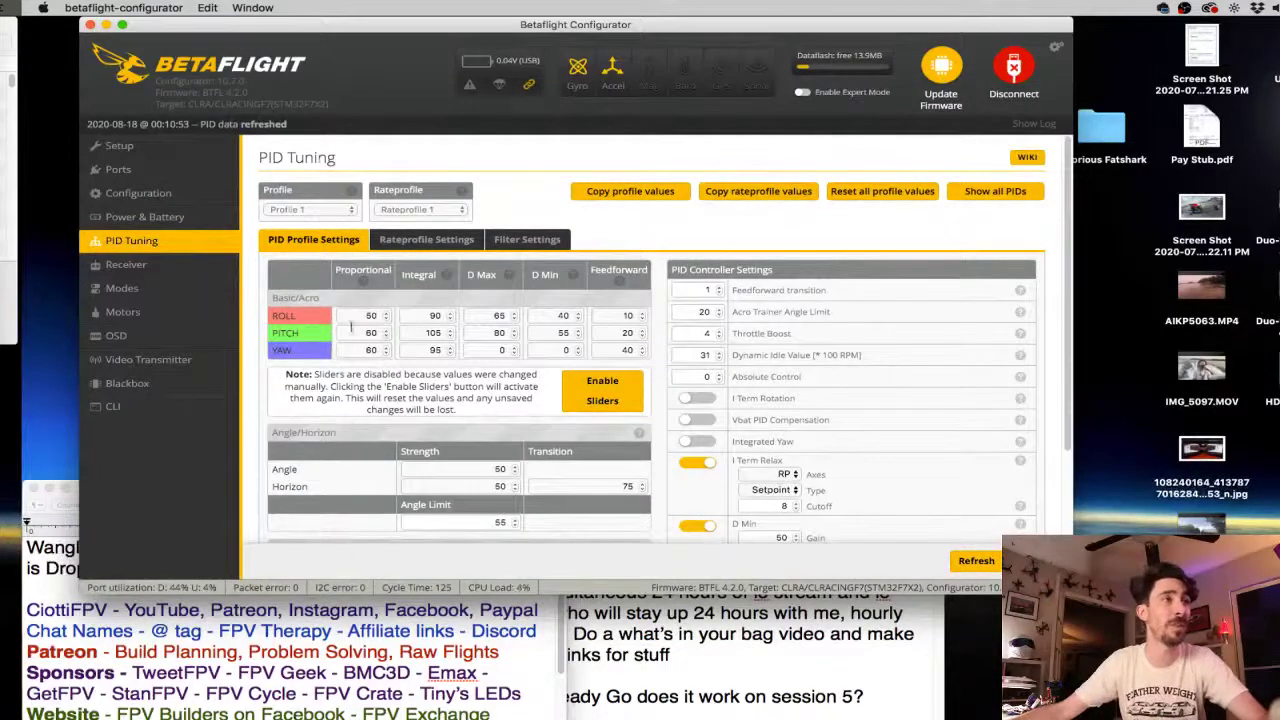
{"action": "double_click", "coordinate": [352, 332]}
{"action": "type", "text": "65"}
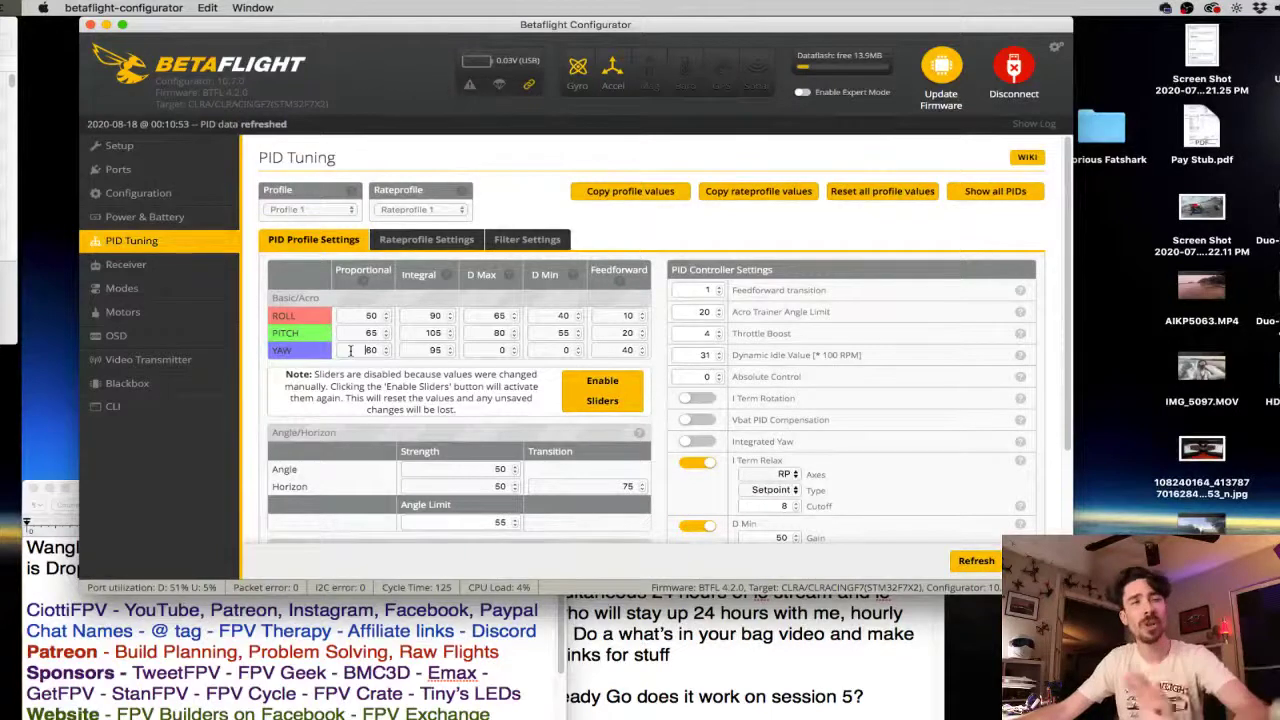
{"action": "left_click", "coordinate": [350, 350]}
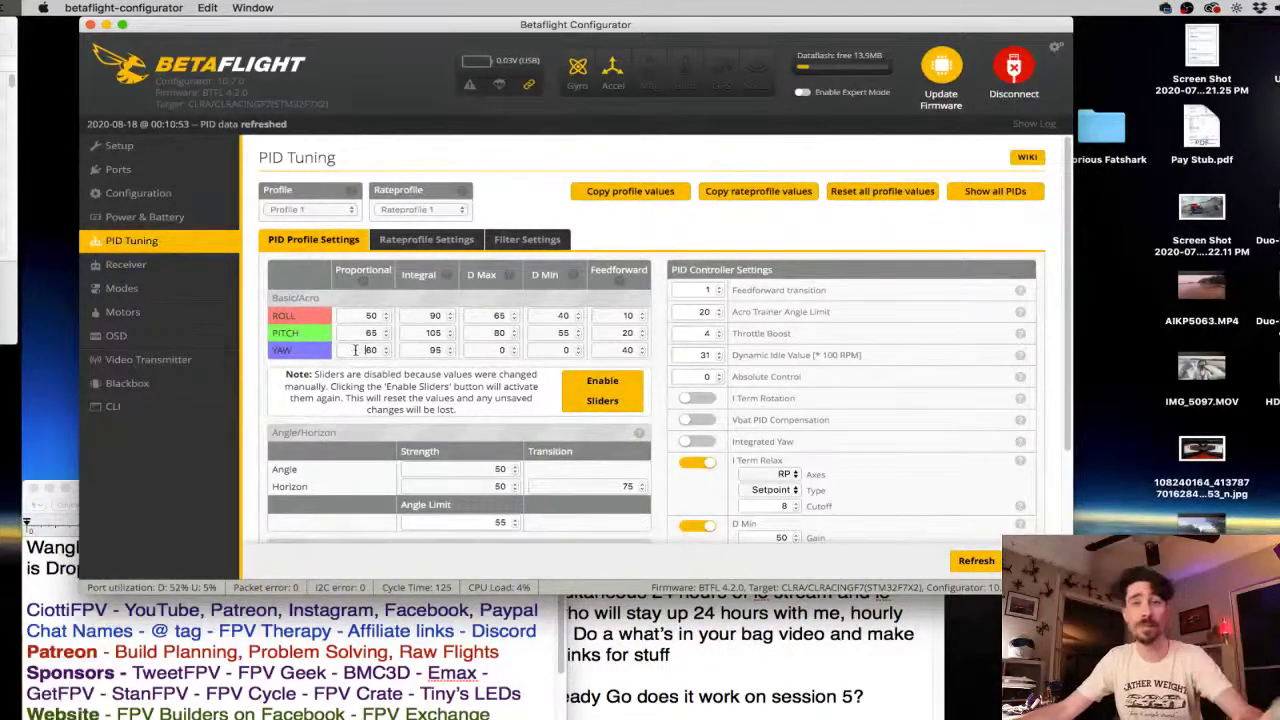
{"action": "type", "text": "8"}
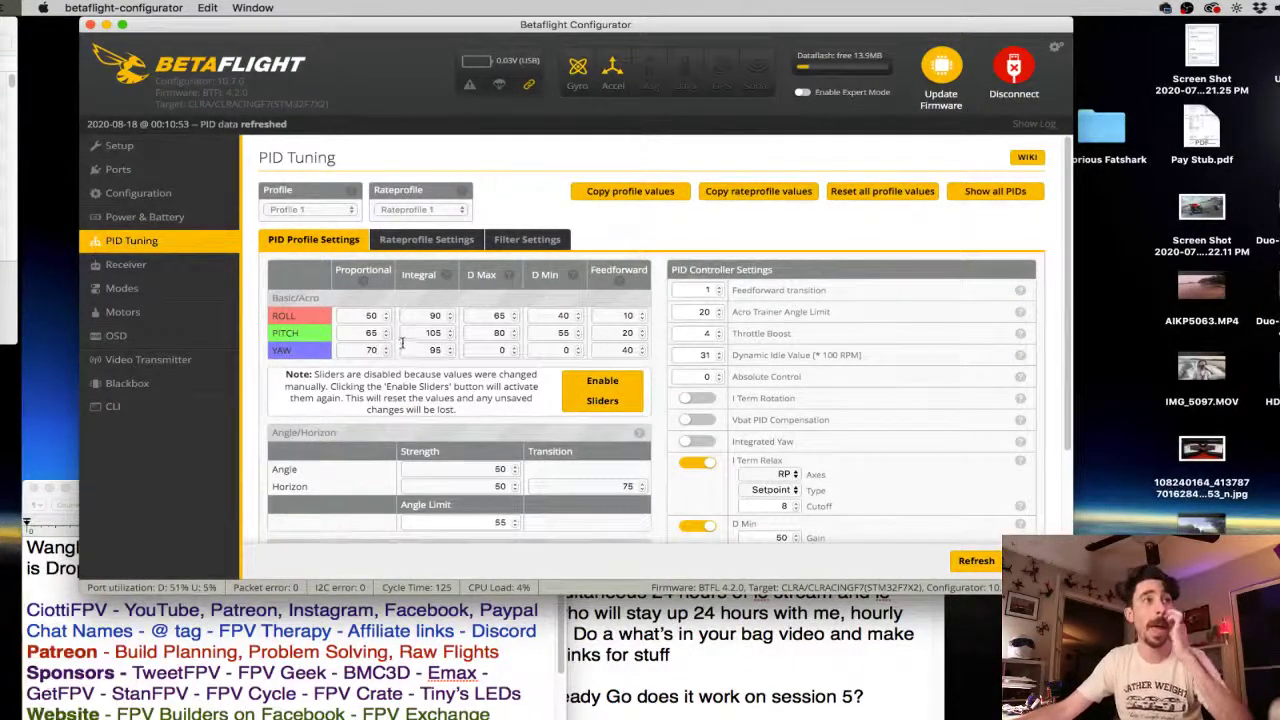
- Set D Max to 70 for roll and 85 for pitch, and D Min to 45 for roll and 60 for pitch
{"action": "left_click", "coordinate": [499, 332]}
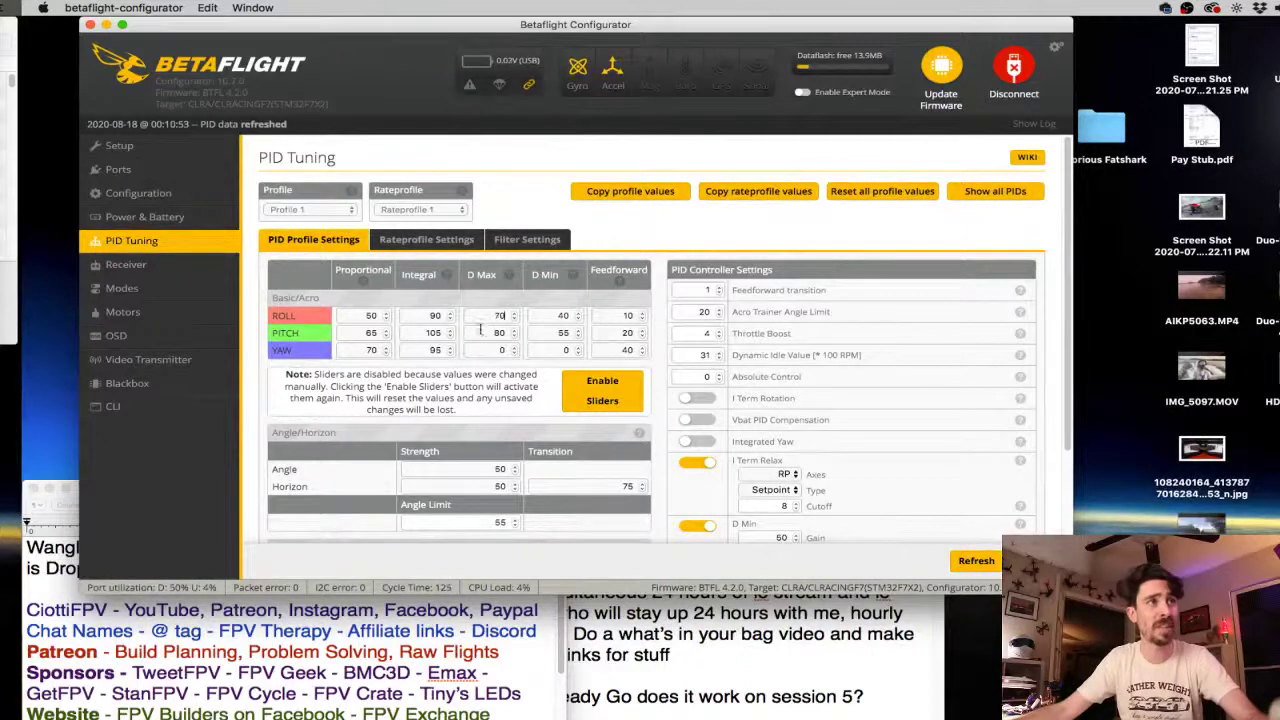
{"action": "scroll", "coordinate": [499, 332], "scroll_direction": "up", "scroll_amount": 2}
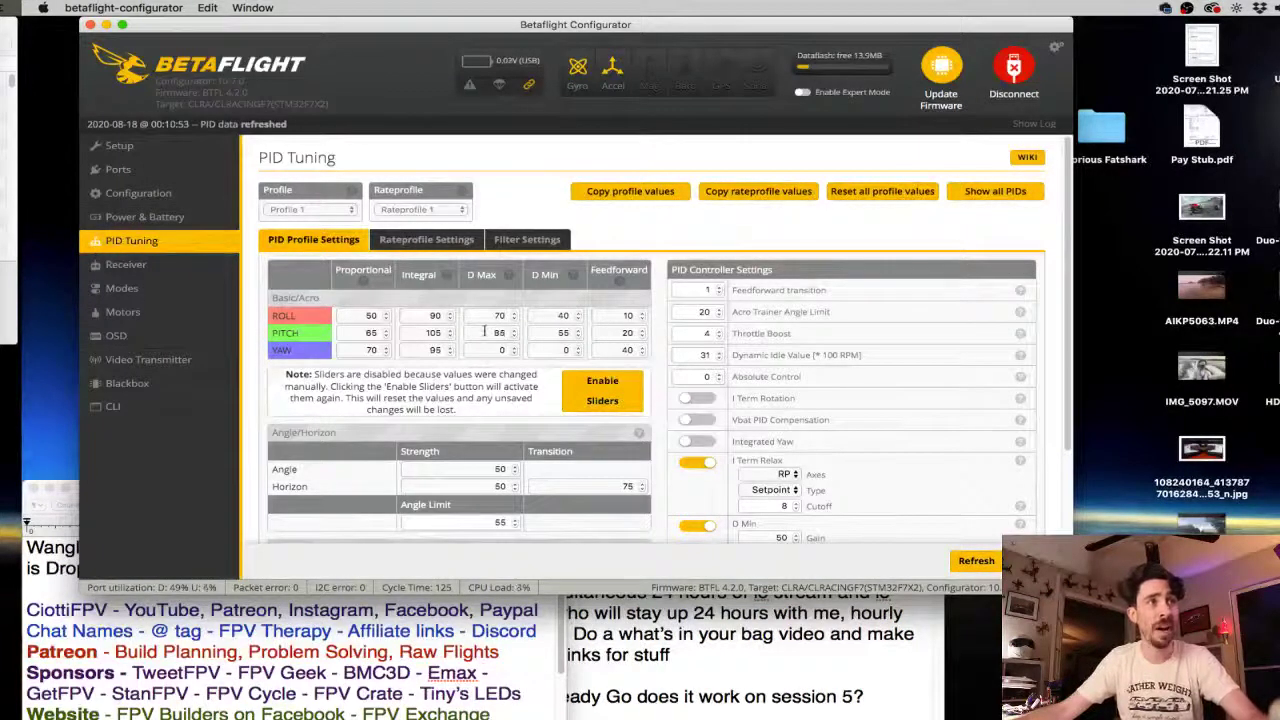
{"action": "left_click", "coordinate": [548, 332]}
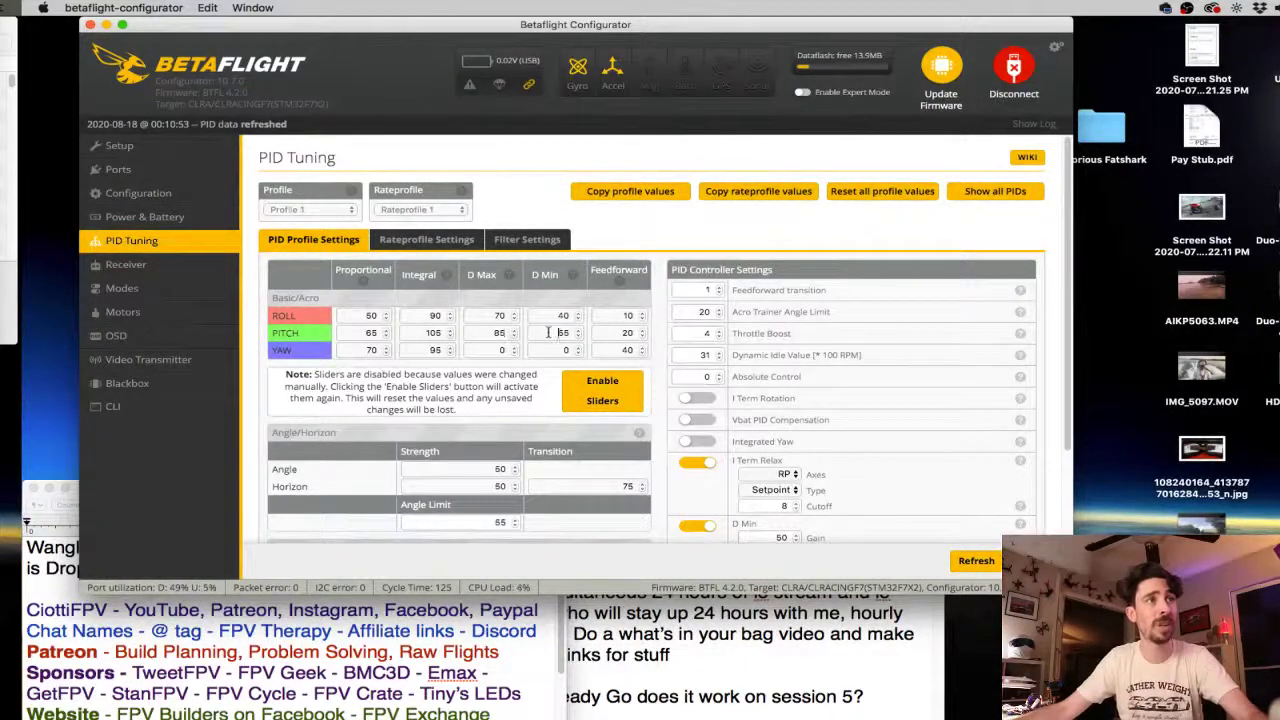
{"action": "scroll", "coordinate": [548, 332], "scroll_direction": "up", "scroll_amount": 2}
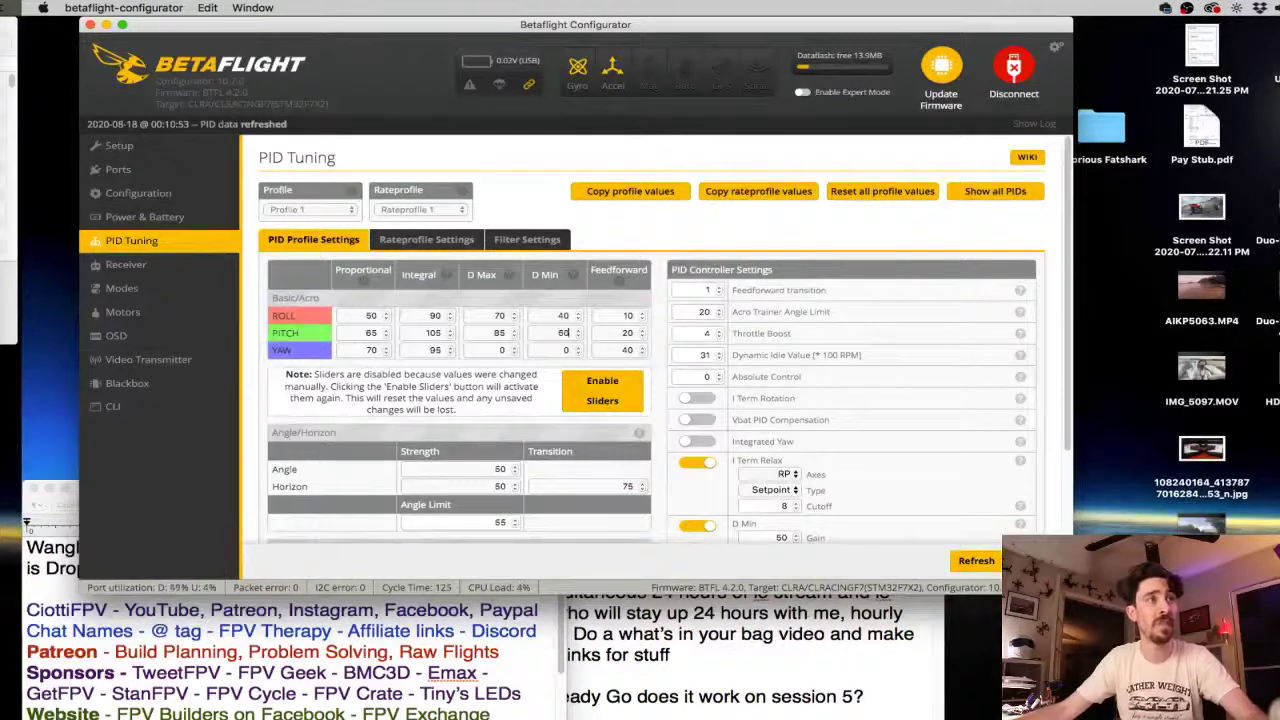
{"action": "left_click", "coordinate": [548, 315]}
{"action": "scroll", "coordinate": [548, 315], "scroll_direction": "up", "scroll_amount": 4}
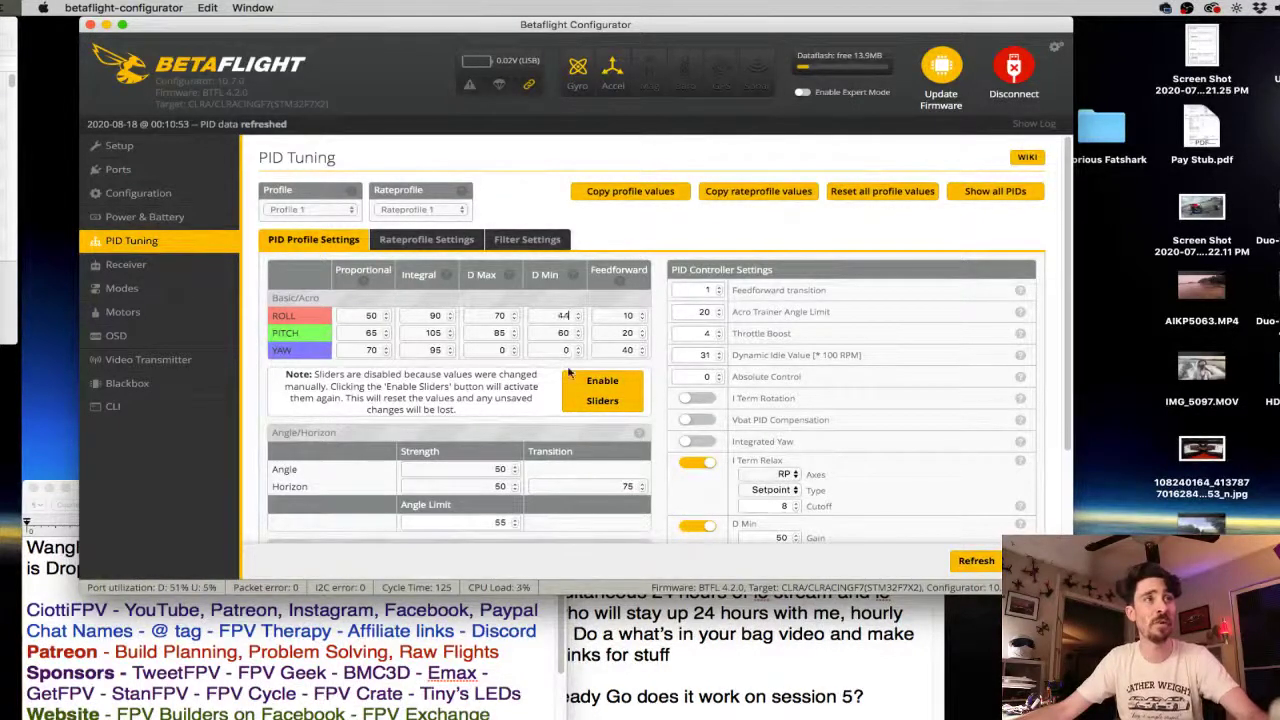
{"action": "key", "text": "Up"}
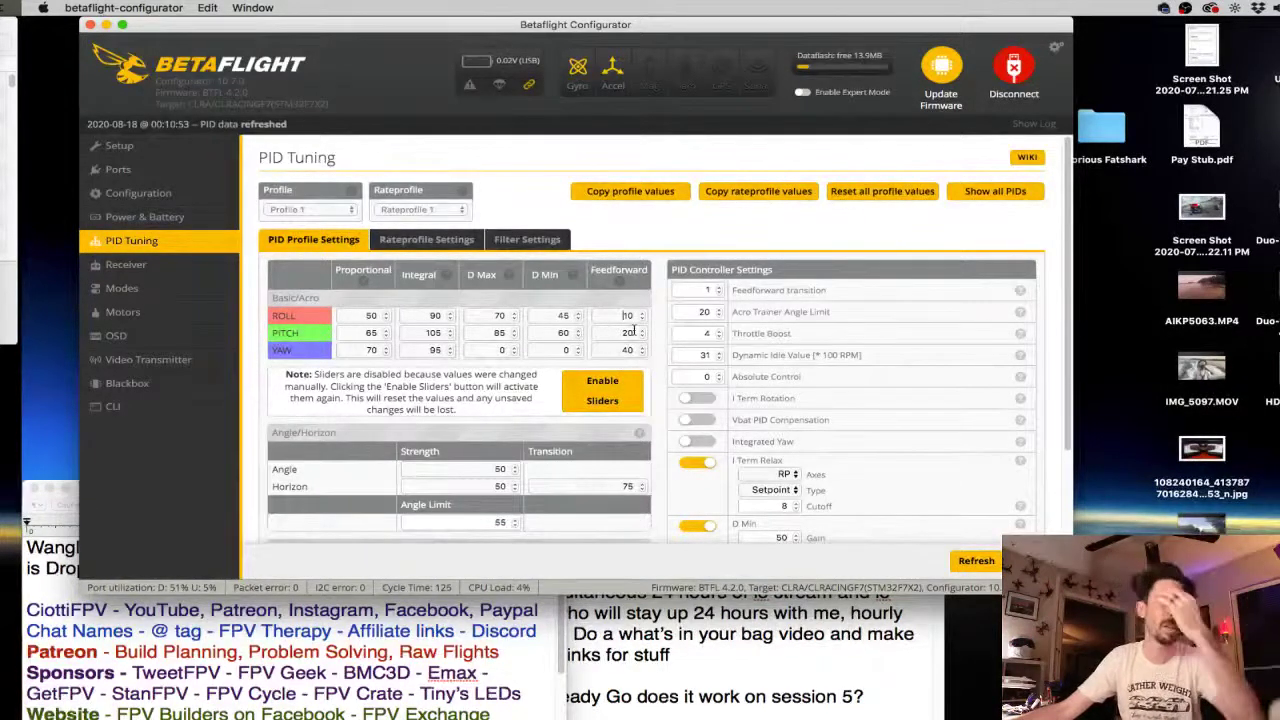
- Set the motor output limit scale factor to 90% and save the PID profile settings
{"action": "scroll", "coordinate": [677, 335], "scroll_direction": "down", "scroll_amount": 3}
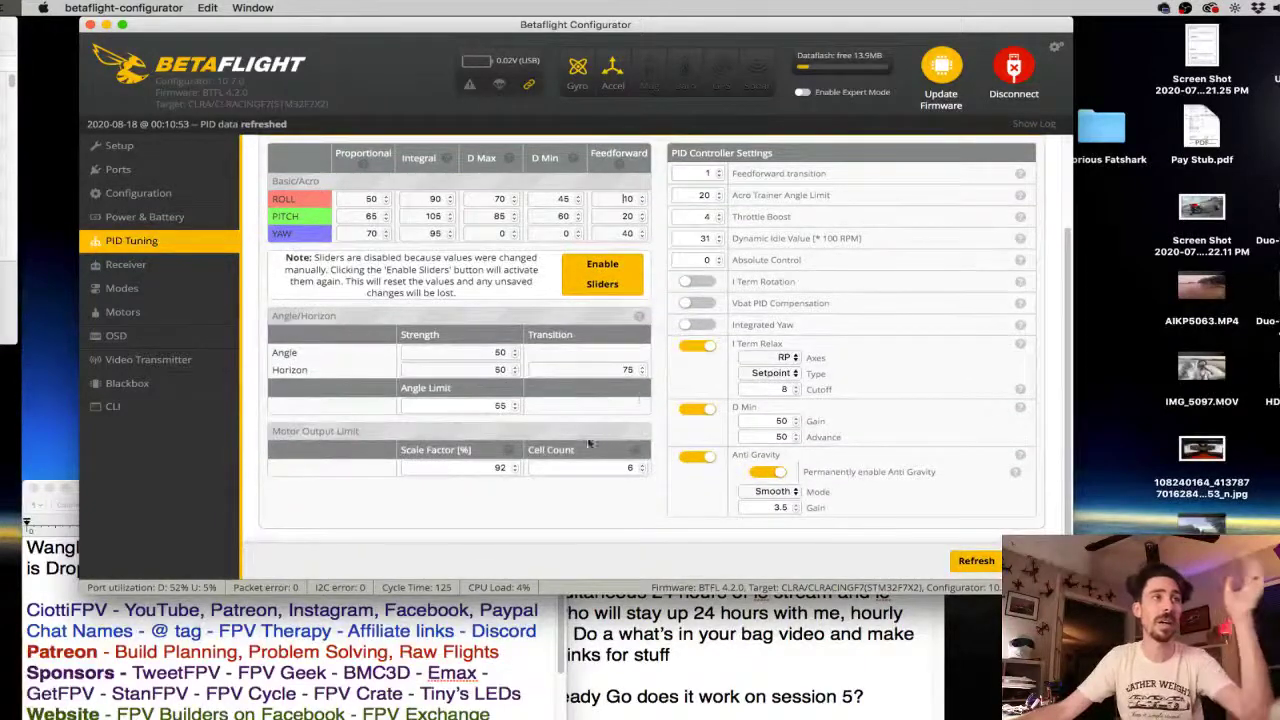
{"action": "left_click", "coordinate": [470, 467]}
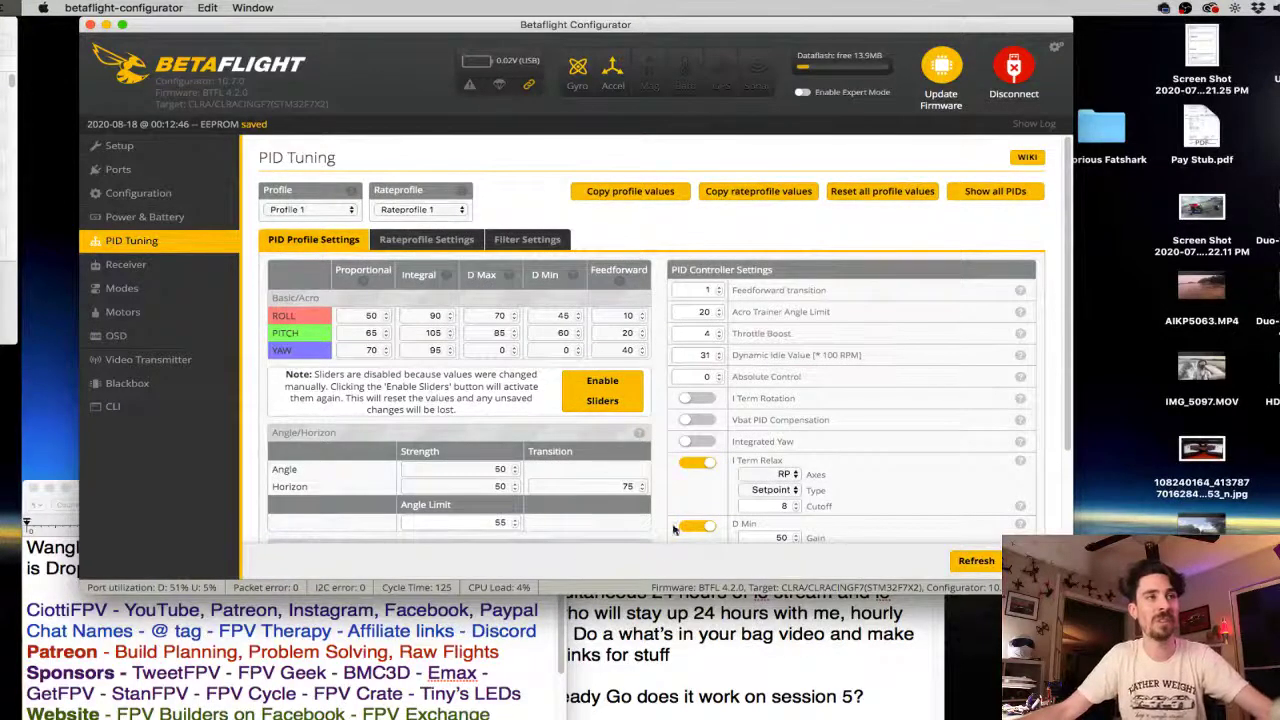
{"action": "scroll", "coordinate": [826, 458], "scroll_direction": "down", "scroll_amount": 3}
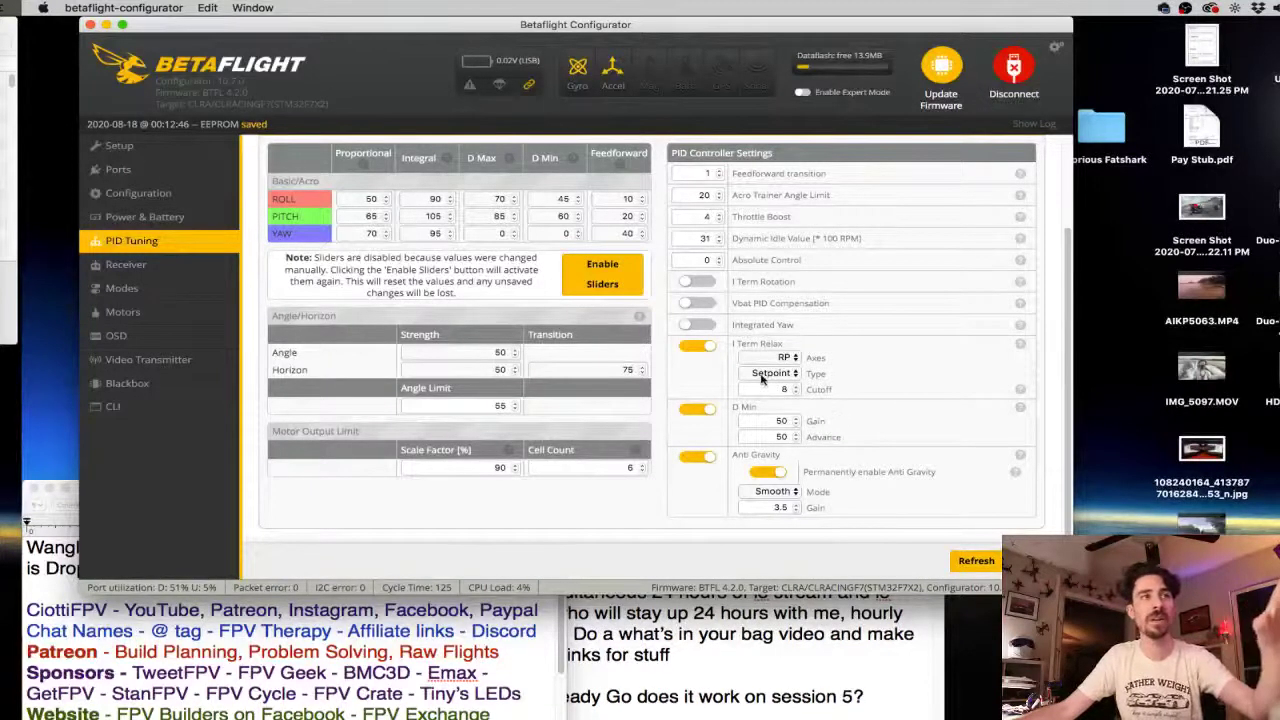
- Review the gyro lowpass, notch, RPM, dynamic notch and D term filter values in the filter settings
{"action": "scroll", "coordinate": [770, 380], "scroll_direction": "up", "scroll_amount": 5}
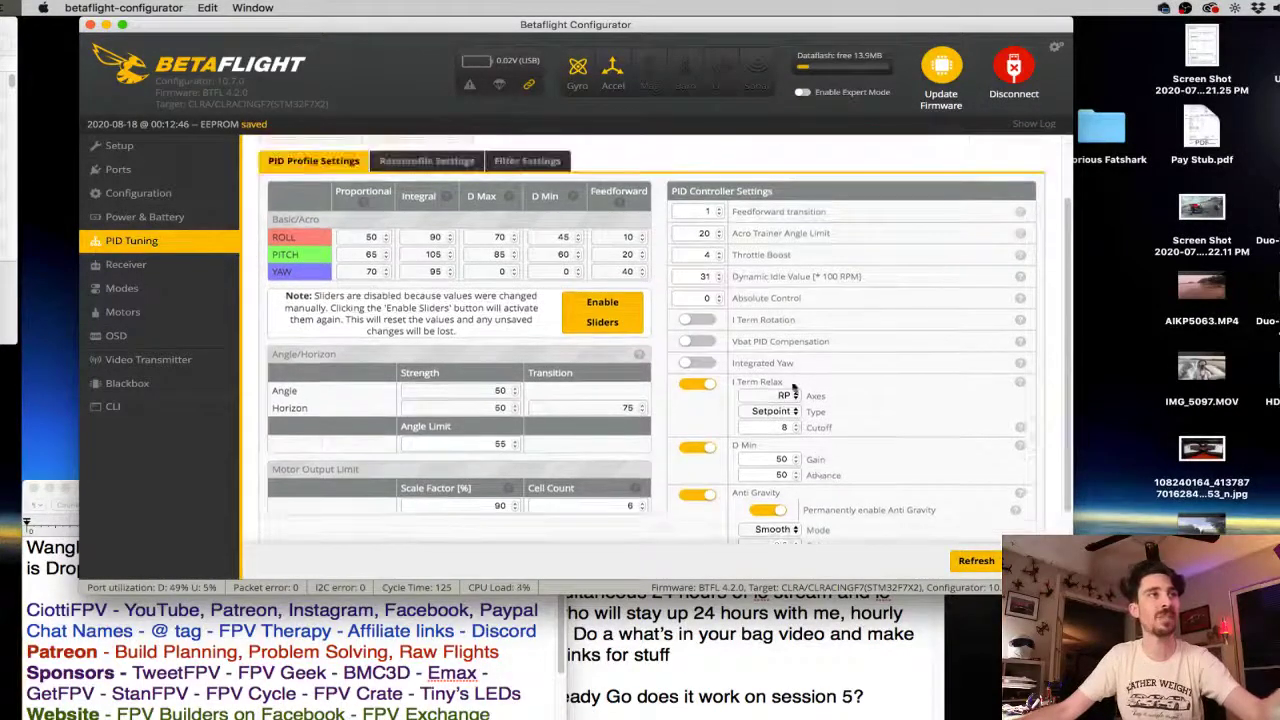
{"action": "left_click", "coordinate": [521, 247]}
{"action": "scroll", "coordinate": [549, 477], "scroll_direction": "down", "scroll_amount": 3}
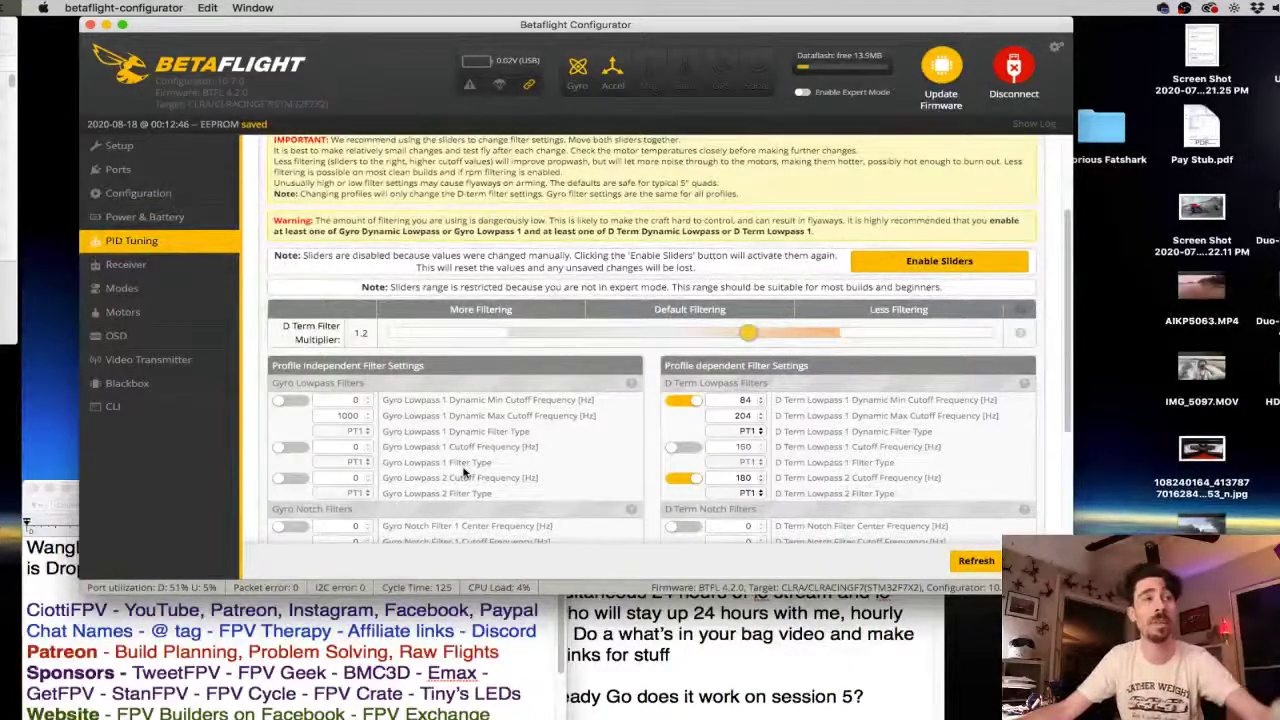
{"action": "scroll", "coordinate": [463, 467], "scroll_direction": "down", "scroll_amount": 3}
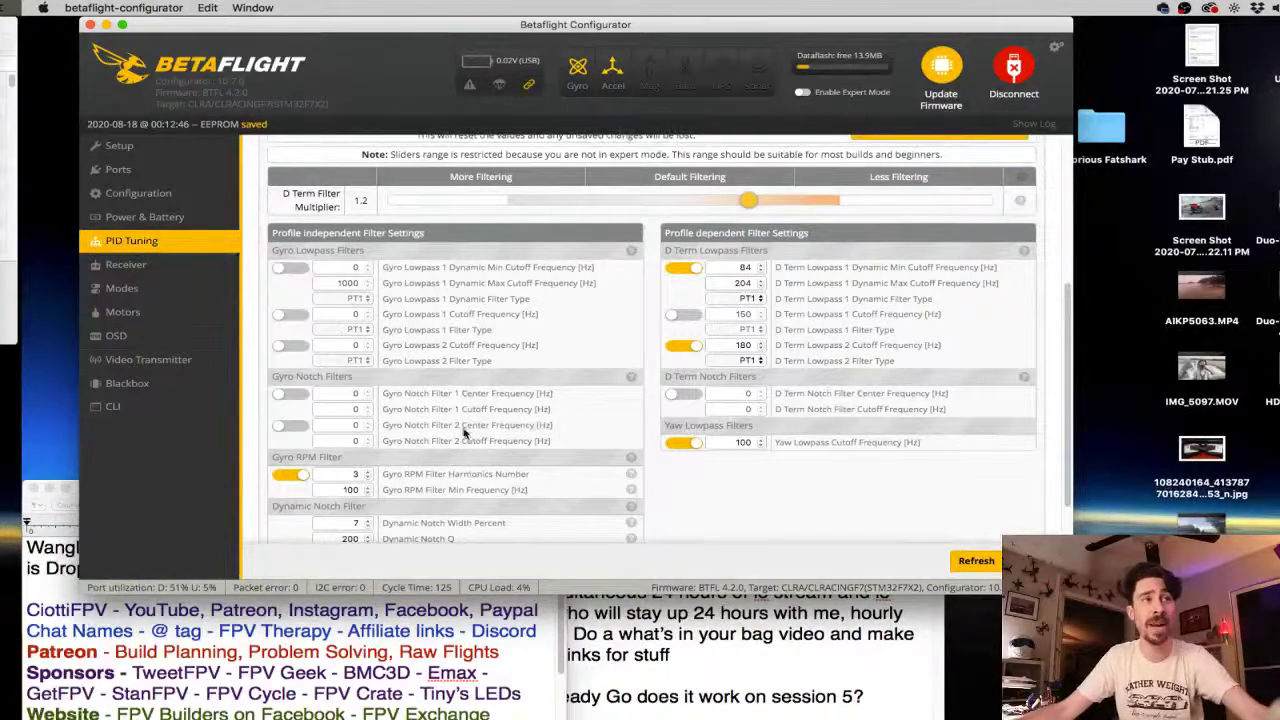
{"action": "scroll", "coordinate": [466, 430], "scroll_direction": "down", "scroll_amount": 2}
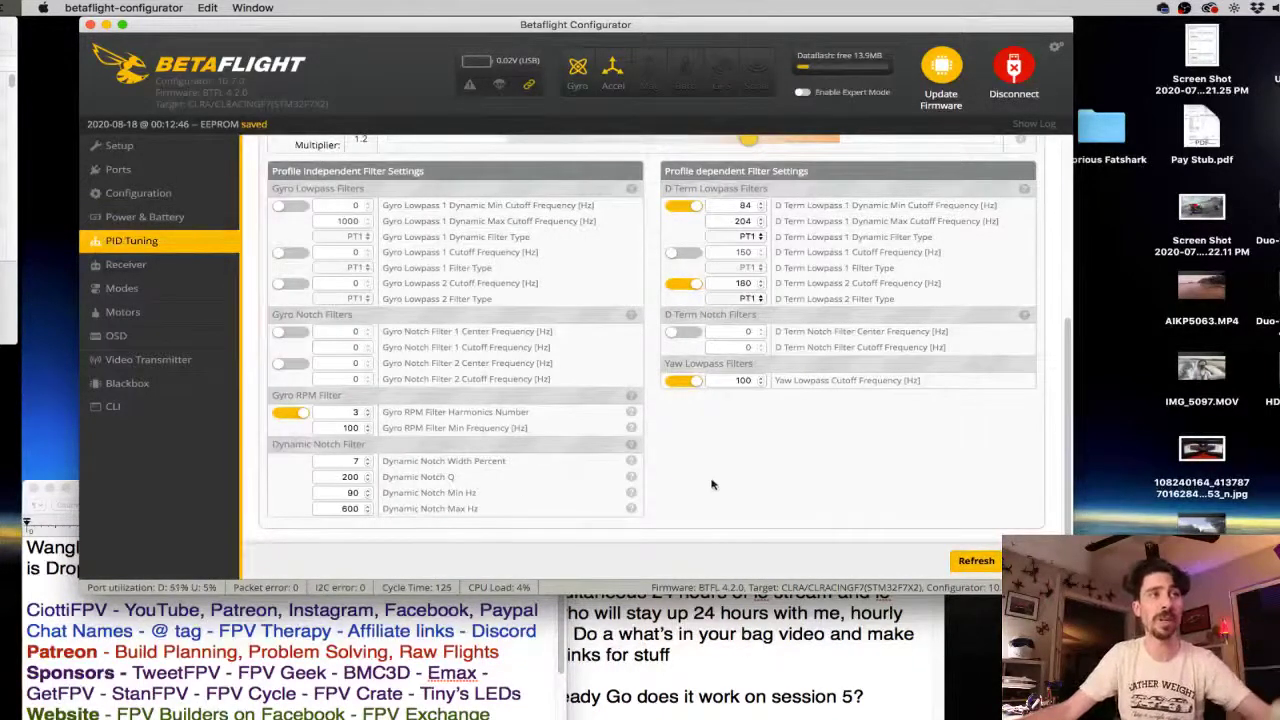
- Save the tuning settings and disconnect from the flight controller
{"action": "left_click", "coordinate": [976, 560]}
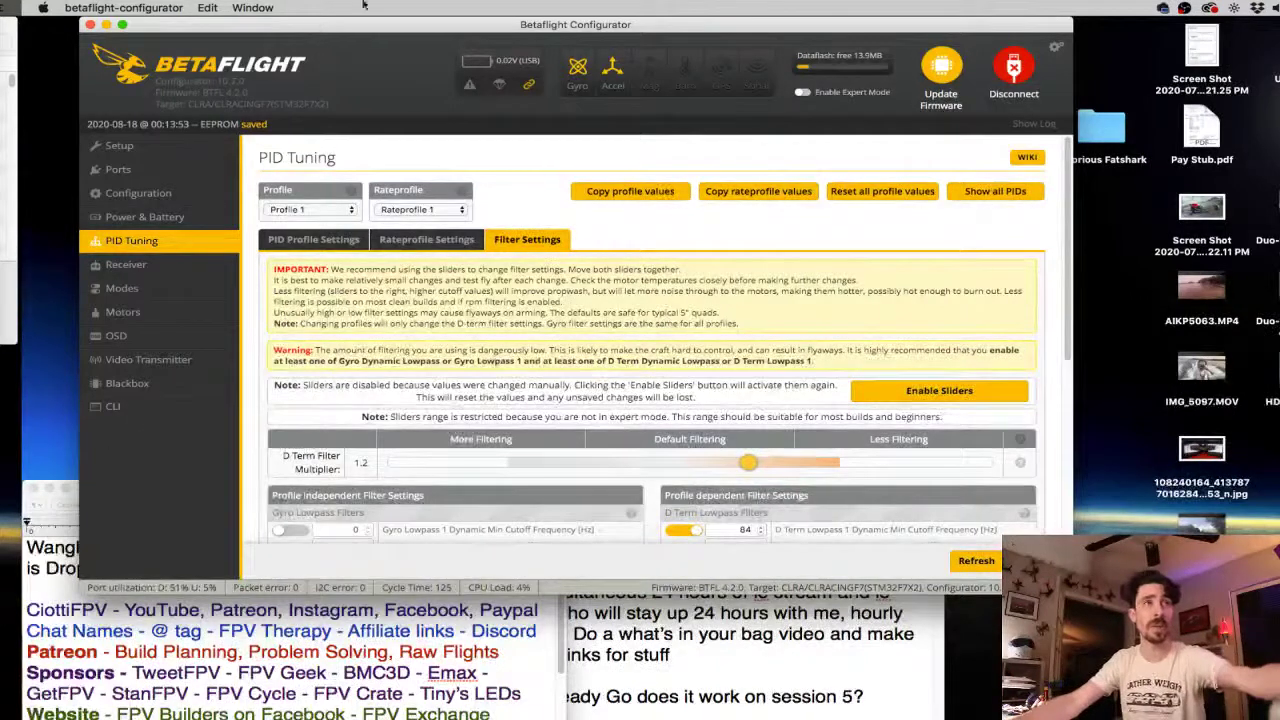
{"action": "left_click", "coordinate": [1014, 67]}
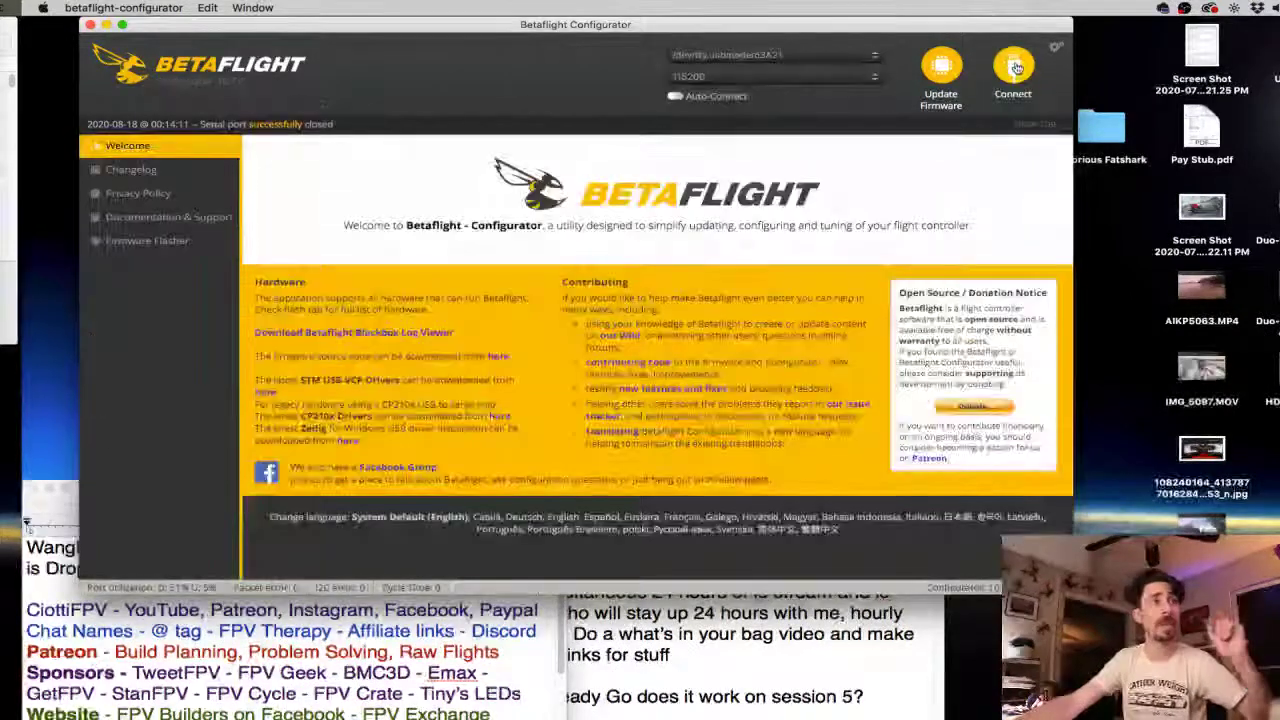